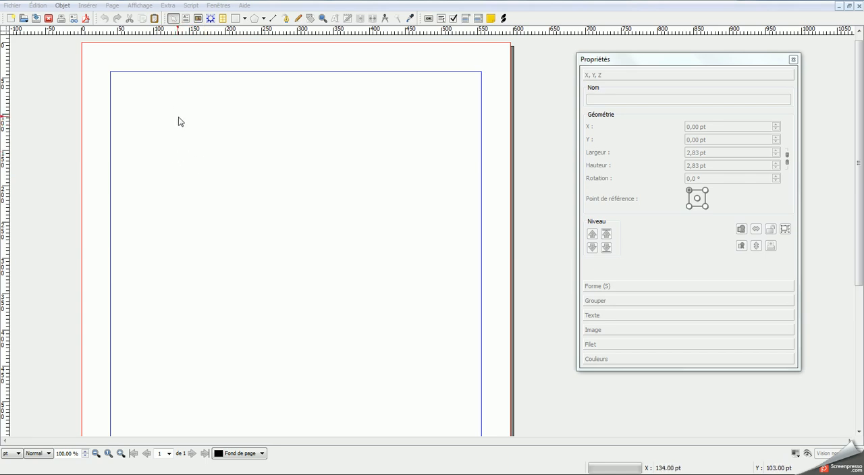
Step: Import the Oxygen.xml colour palette from the swatches folder into the document's colours
left_click(45, 8)
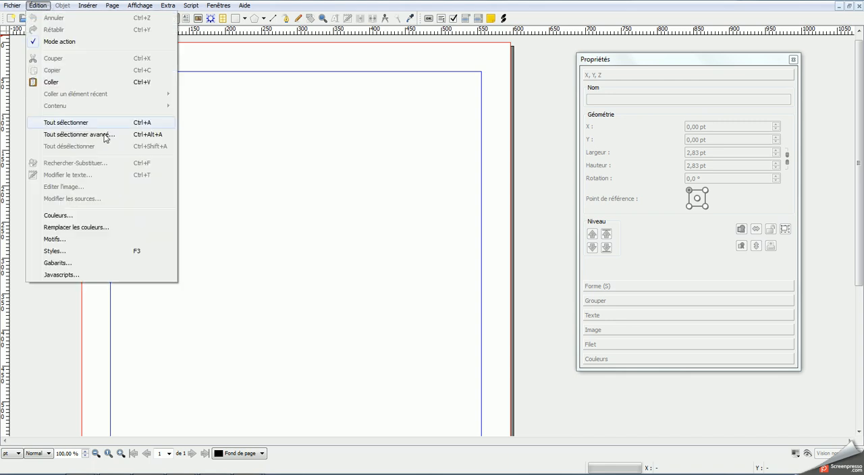
left_click(72, 217)
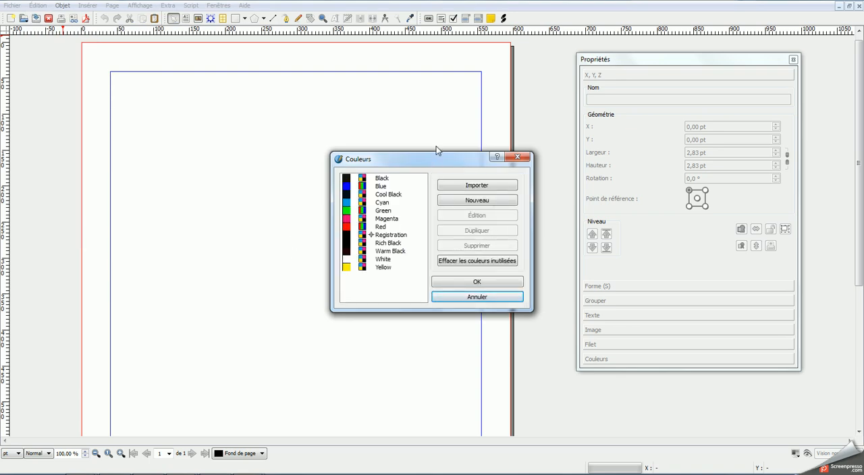
left_click(476, 183)
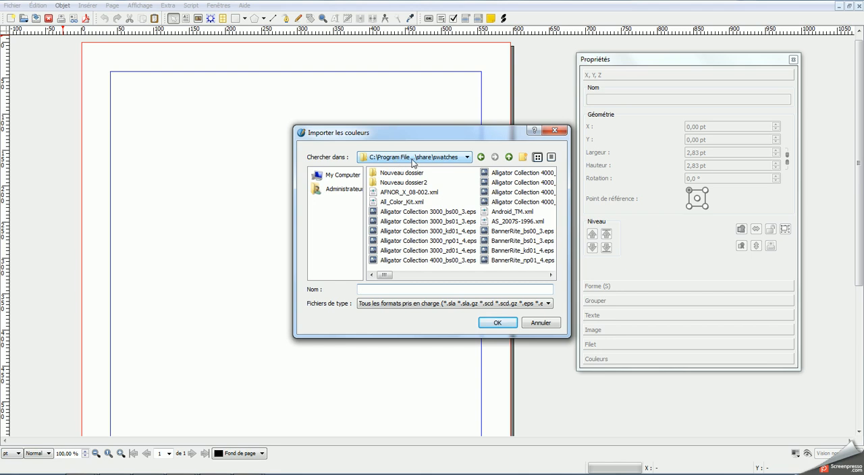
left_click(467, 159)
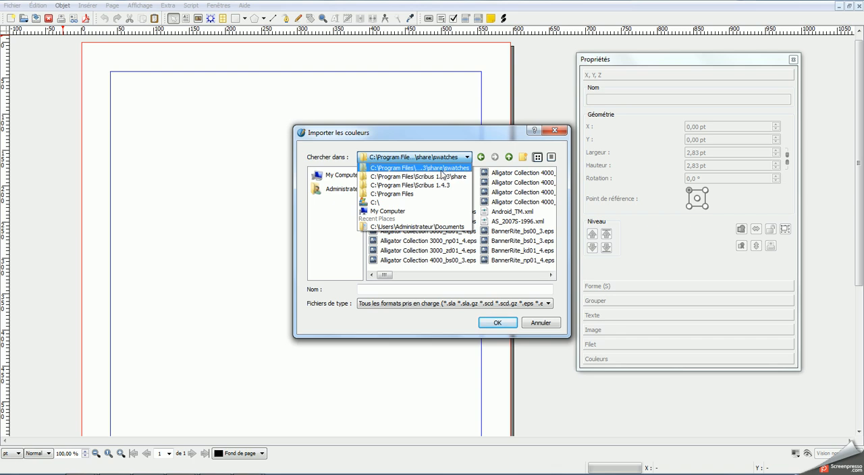
left_click(425, 294)
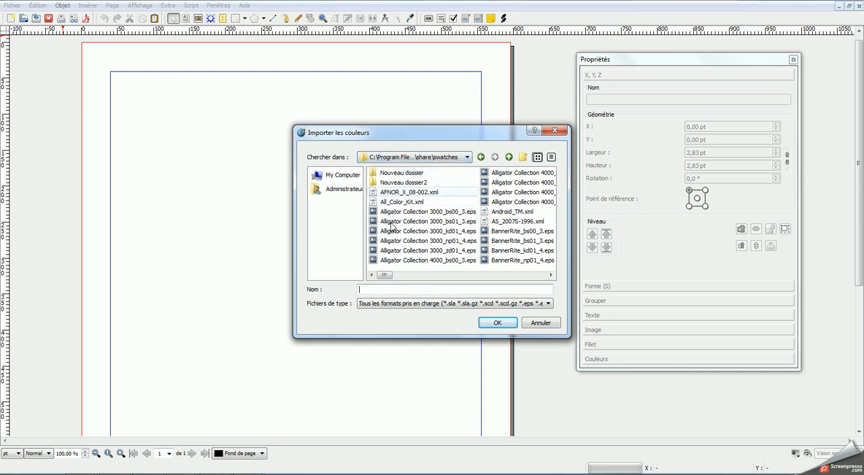
left_click_drag(385, 276, 486, 280)
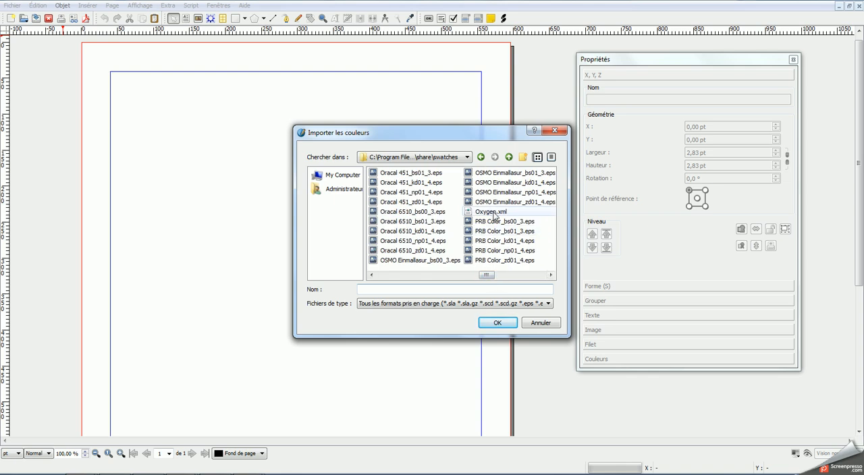
left_click(492, 213)
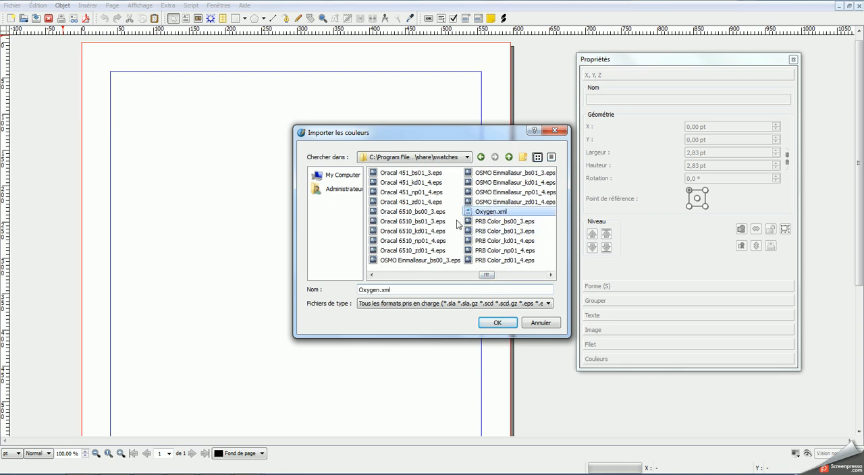
left_click(505, 323)
mouse_move(424, 191)
left_mouse_down()
mouse_move(422, 282)
mouse_move(421, 190)
left_mouse_up()
left_click(473, 282)
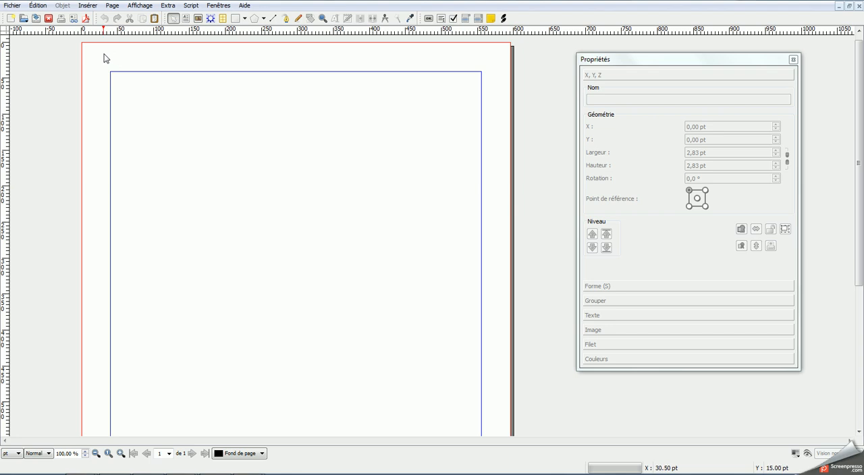
Step: Draw a text frame about 448 by 75 pt across the top of the page and enter "N°1 FormationsNatures.fr"
left_click(185, 18)
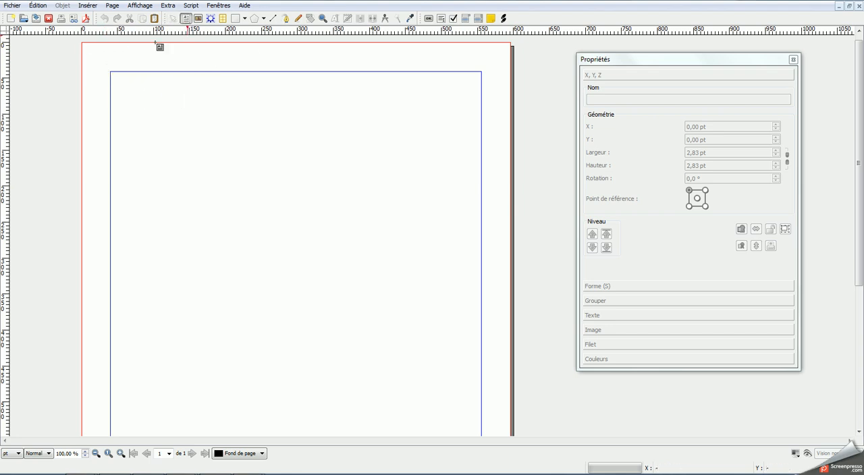
left_click_drag(95, 53, 418, 106)
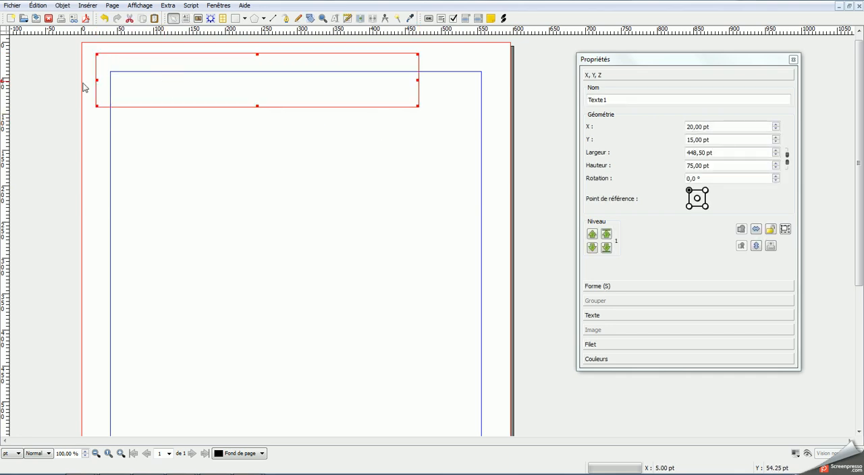
double_click(125, 72)
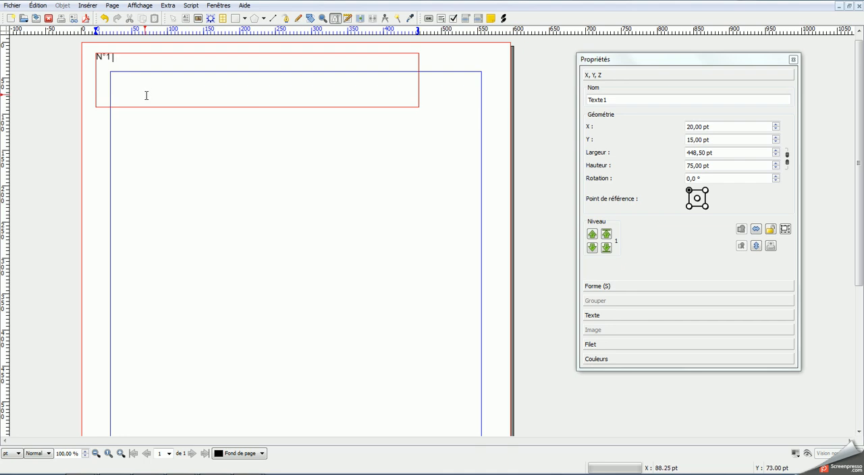
type("N°1 FormationsNatures.fr")
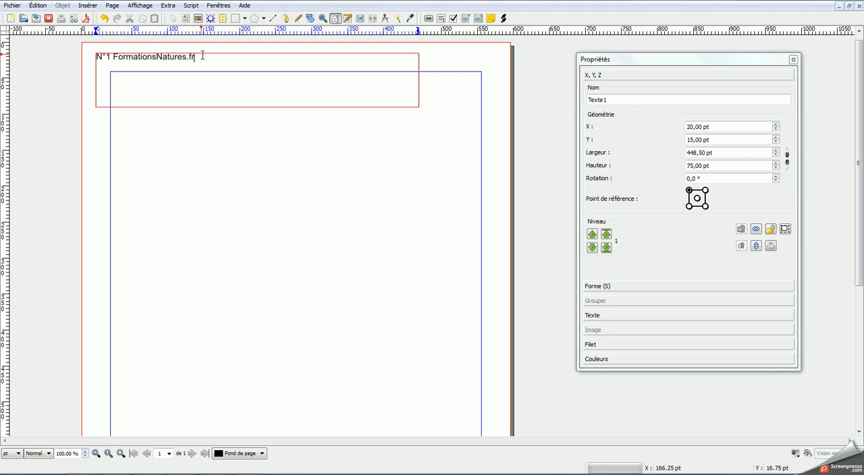
Step: Format the whole heading text as Arial Bold at 29 pt
left_click_drag(202, 58, 85, 51)
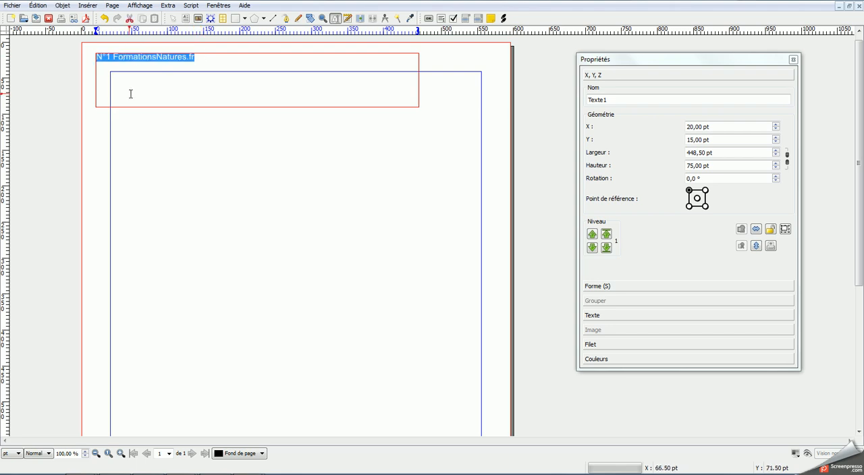
left_click_drag(593, 63, 538, 71)
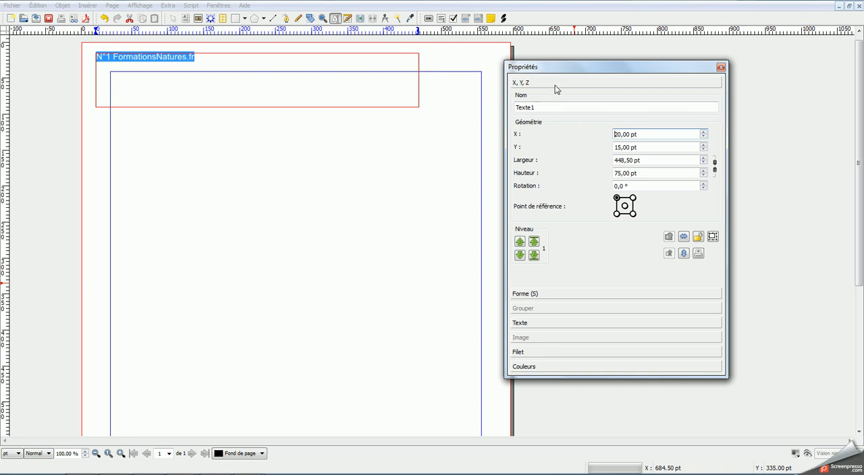
left_click(524, 324)
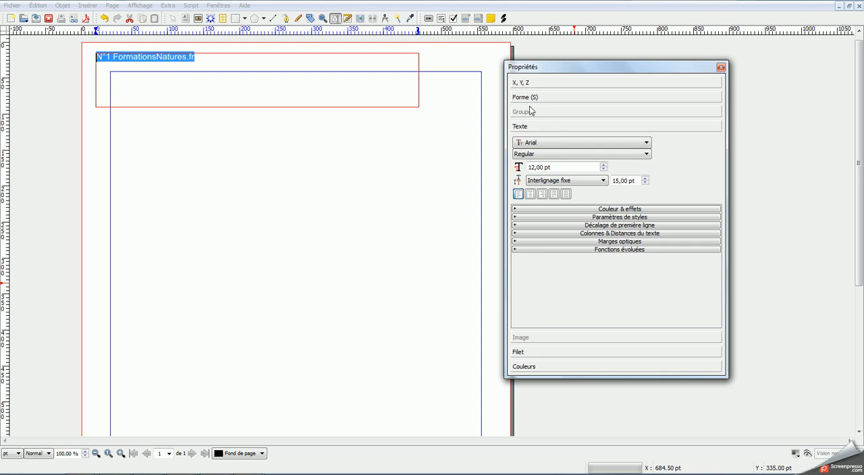
left_click(539, 154)
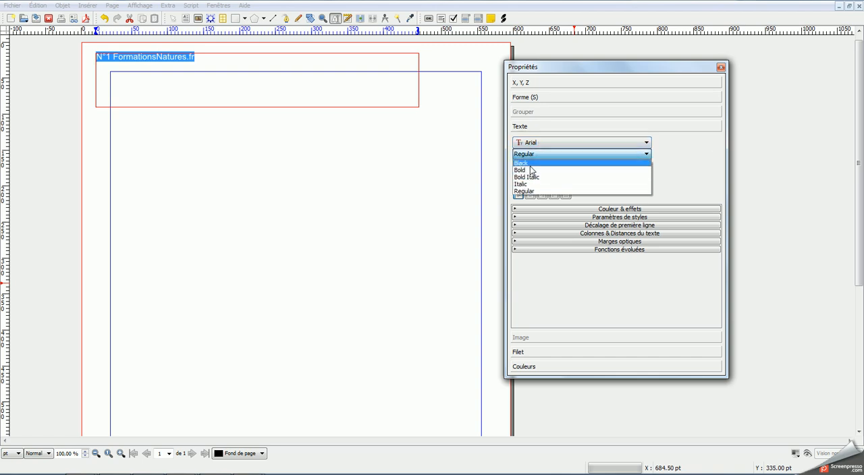
left_click(530, 170)
left_click_drag(552, 168, 522, 167)
type("29")
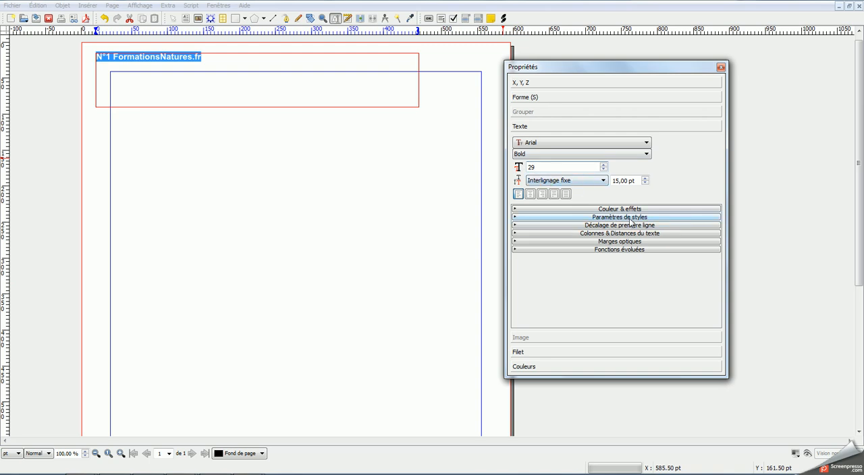
Step: Scale the character width of the heading text to 120 %
left_click(598, 251)
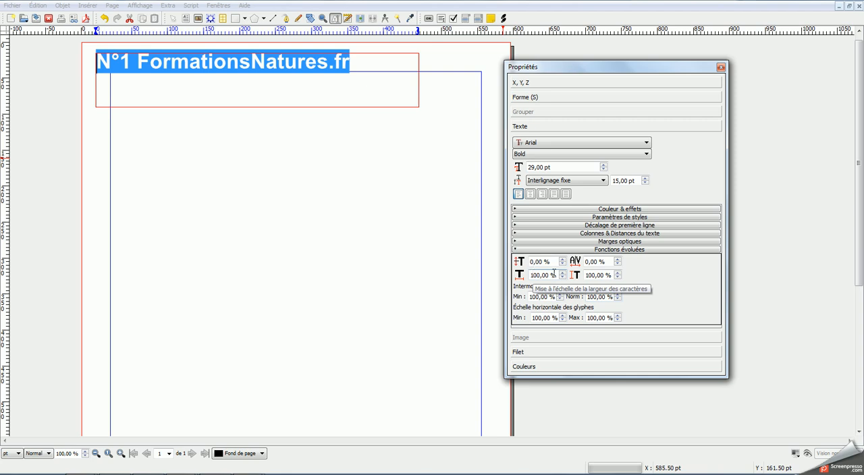
left_click_drag(557, 274, 531, 274)
type("120")
key("Return")
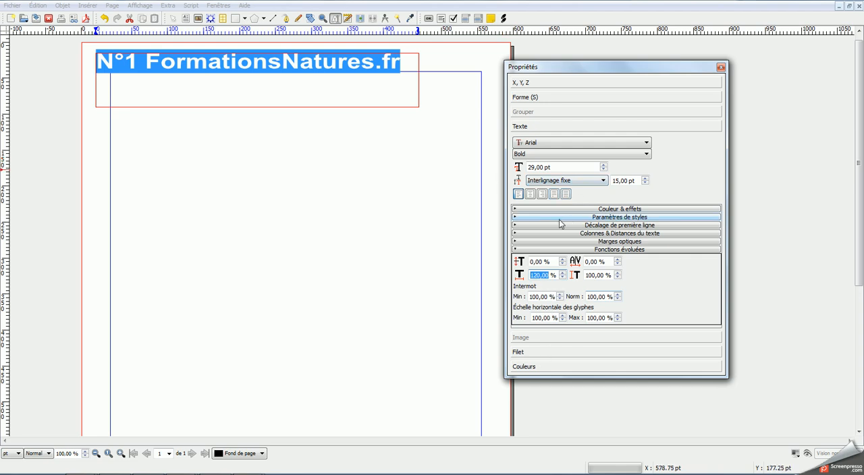
Step: Set the fill colour of the heading text to red3
left_click(588, 211)
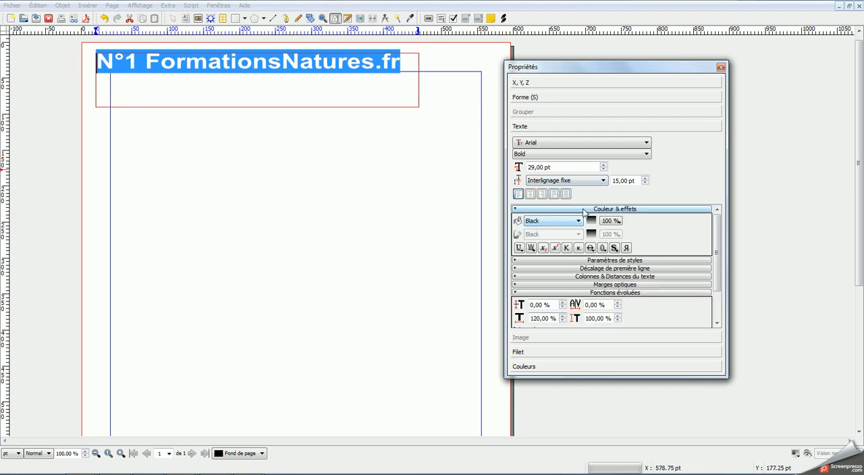
left_click(550, 223)
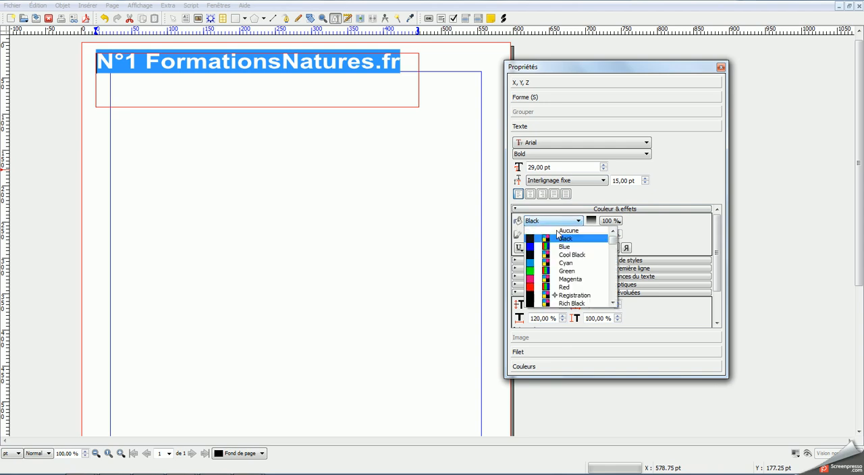
scroll(578, 274, "down", 10)
scroll(579, 274, "down", 12)
scroll(579, 278, "down", 3)
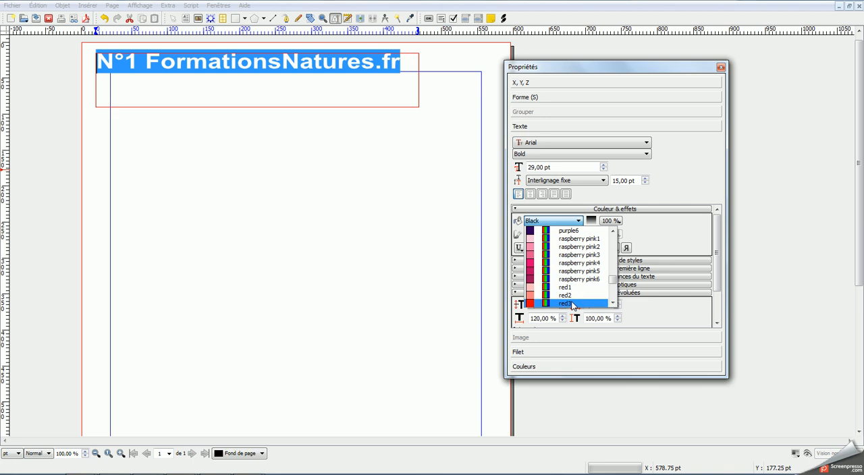
left_click(572, 304)
Step: Shrink the heading frame's height to about 33 pt and move it to about X 16 pt, Y 12 pt
key("Escape")
left_click_drag(256, 108, 256, 75)
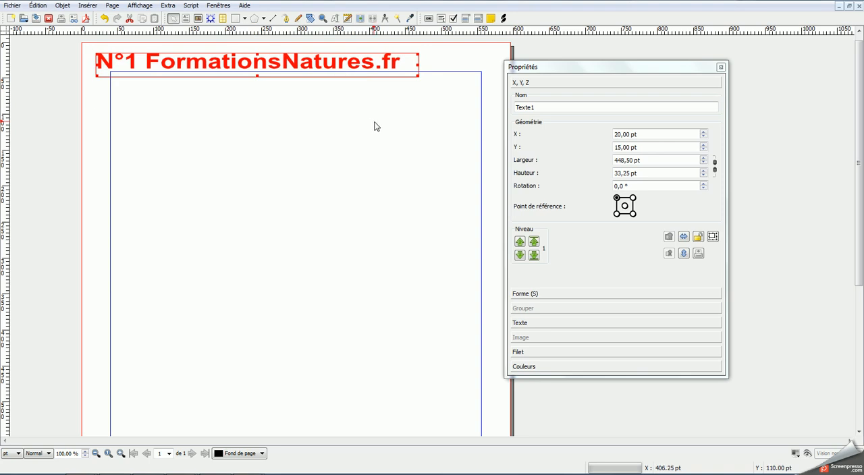
left_click_drag(178, 79, 174, 77)
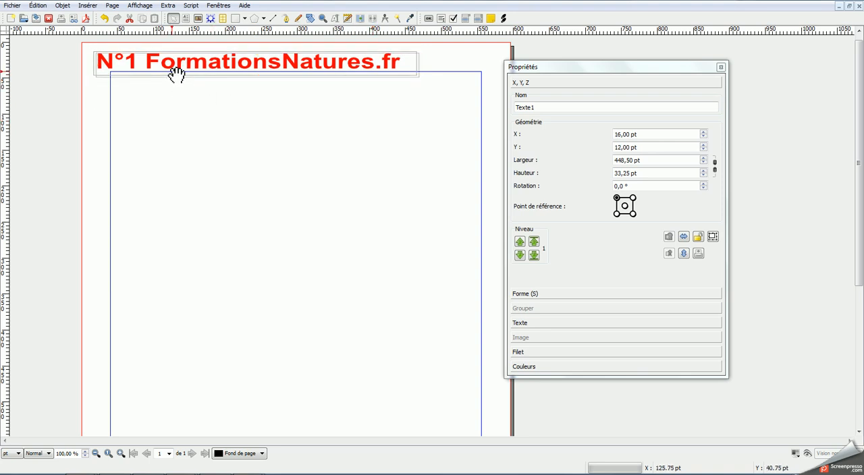
left_click(225, 160)
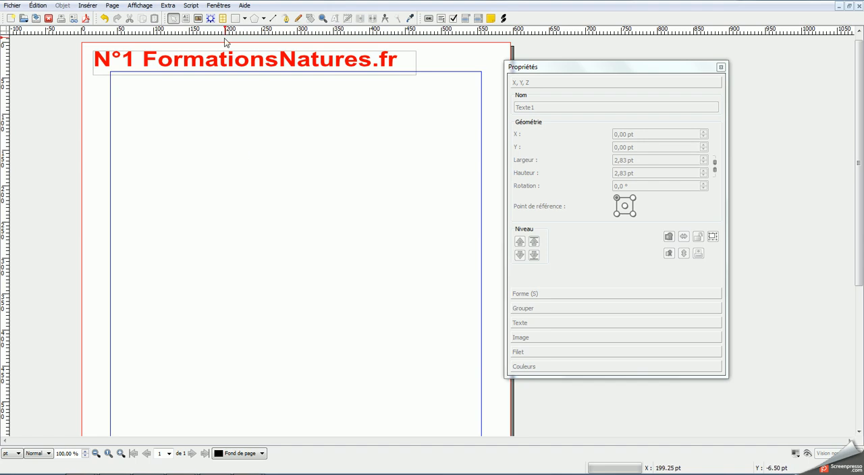
Step: Draw a second text frame about 132 by 36 pt beside the heading and give it a red3 background
left_click(186, 18)
left_click_drag(409, 50, 503, 75)
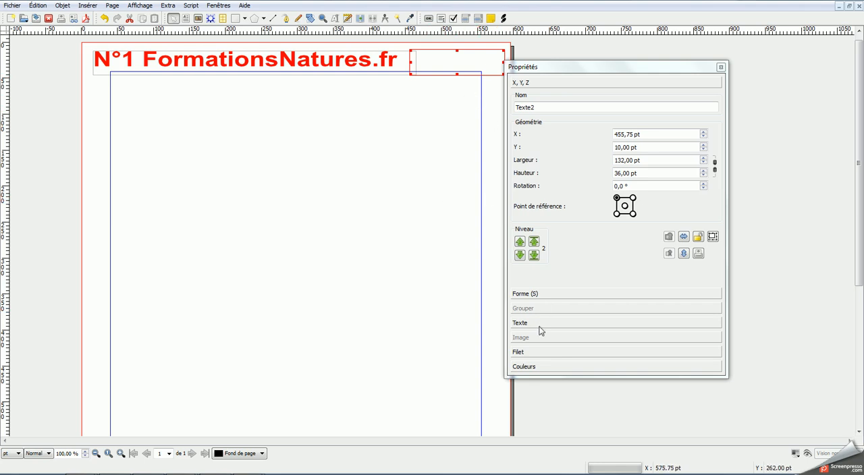
left_click(524, 367)
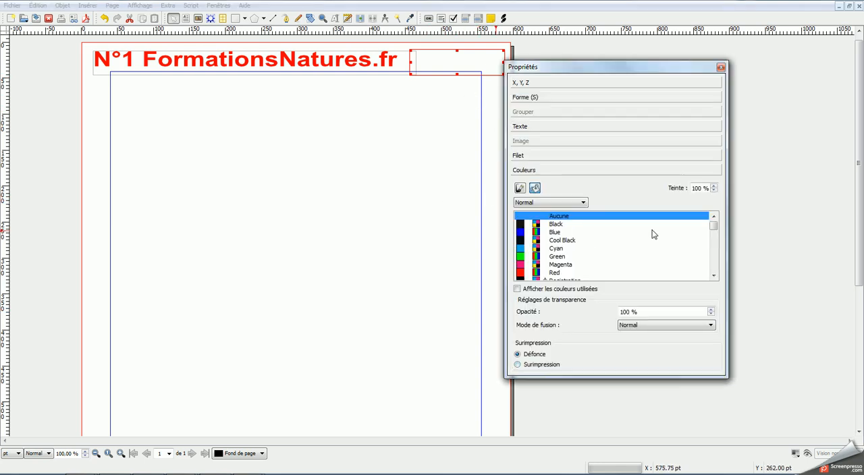
left_click_drag(714, 229, 717, 264)
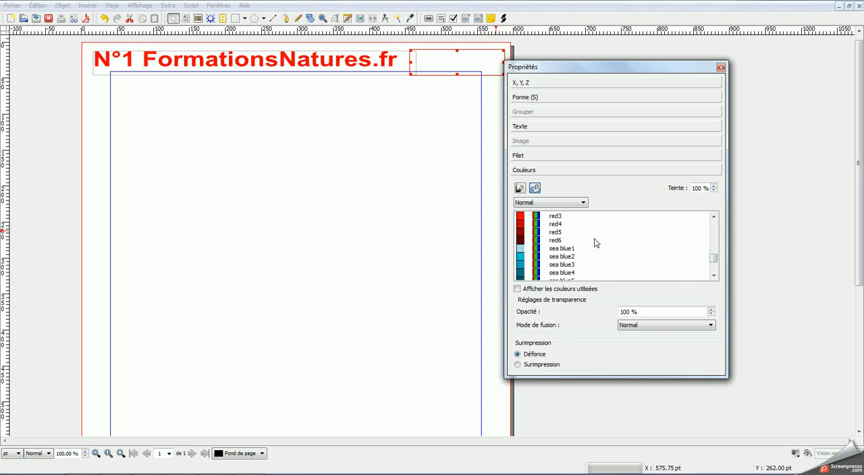
left_click(552, 216)
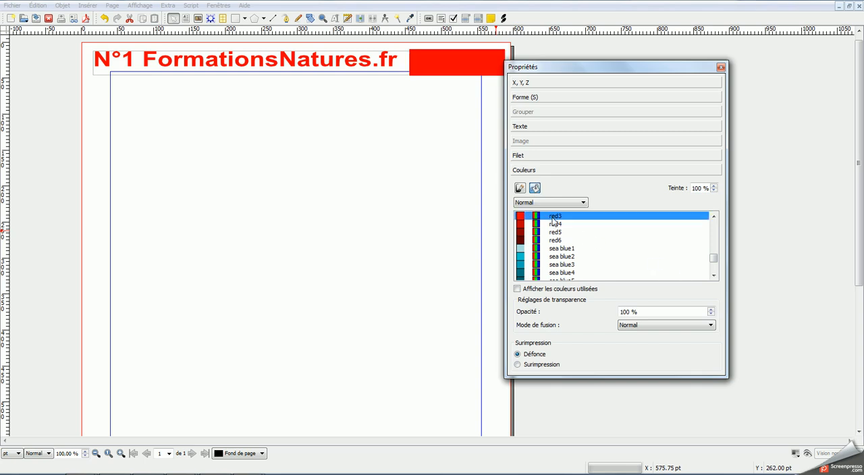
Step: Set the red frame's text to Times New Roman at 16 pt
left_click(527, 127)
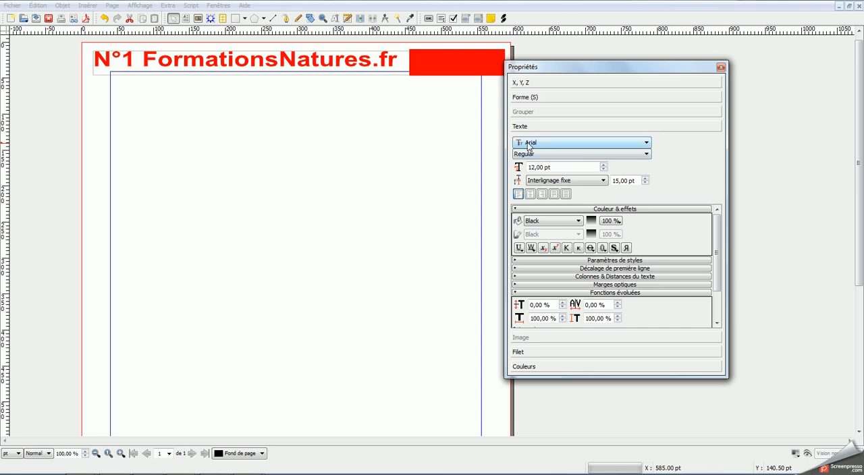
left_click(529, 145)
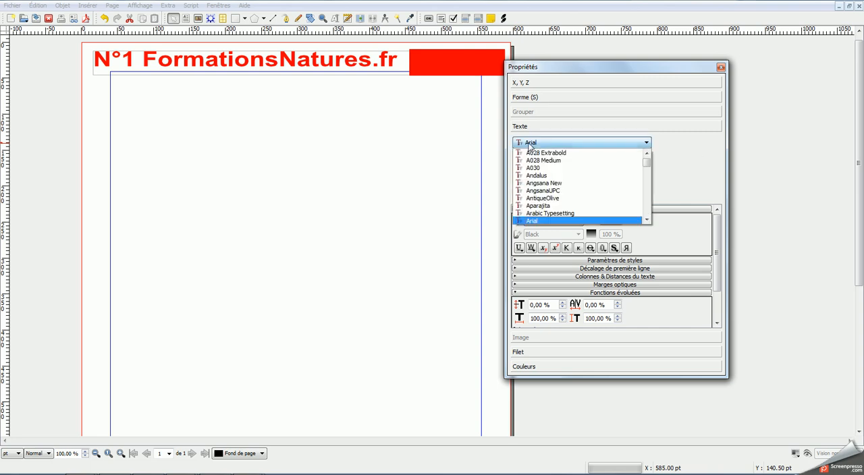
scroll(544, 157, "down", 15)
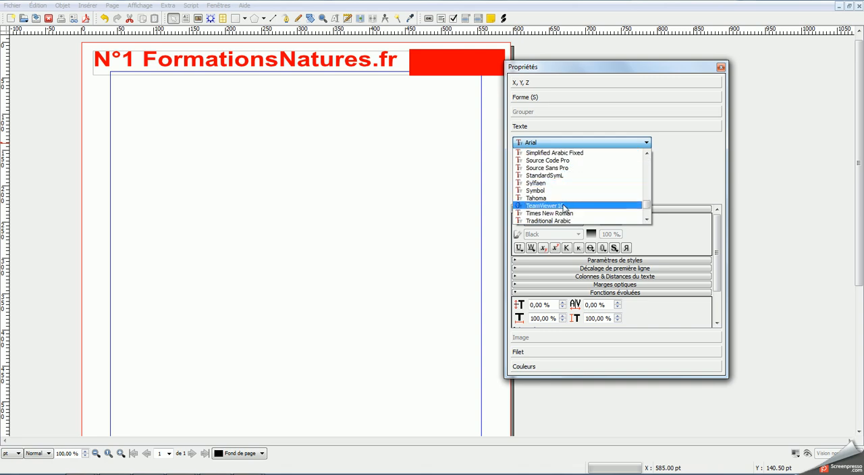
left_click(568, 214)
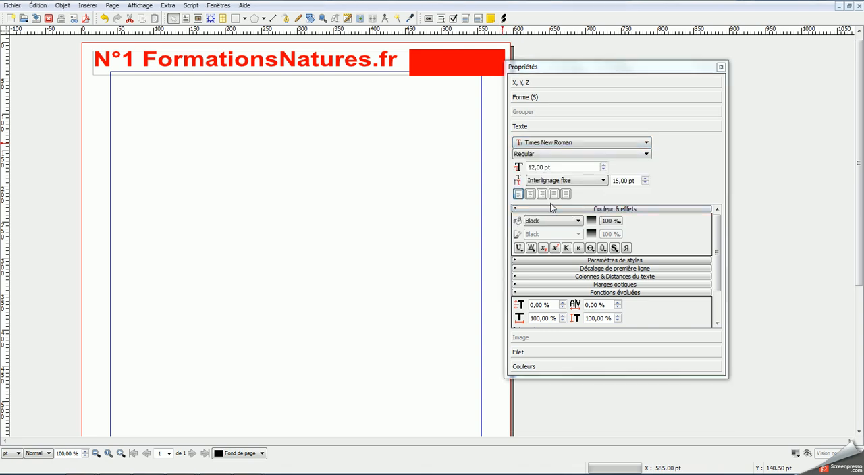
left_click(555, 167)
type("1")
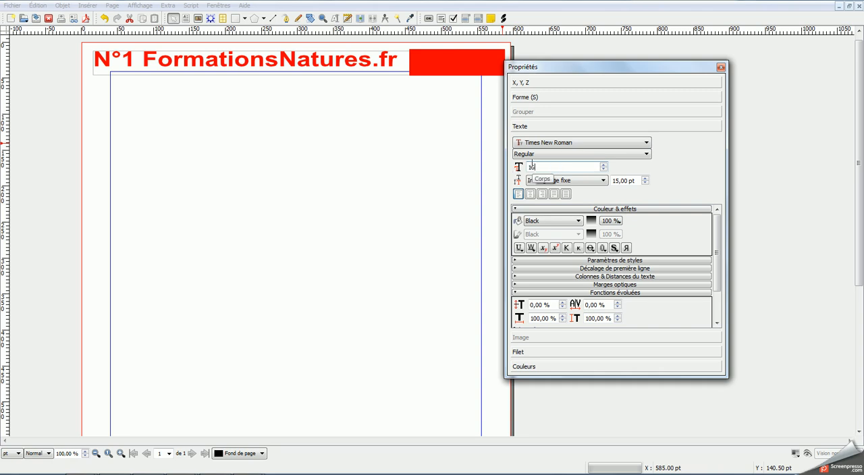
type("6")
Step: Set the fill colour of the red frame's text to White
left_click(543, 221)
scroll(569, 276, "down", 1)
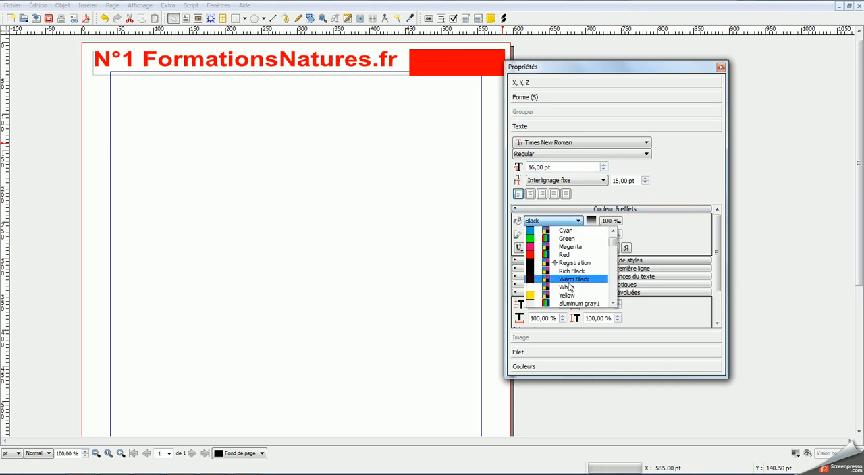
left_click(568, 286)
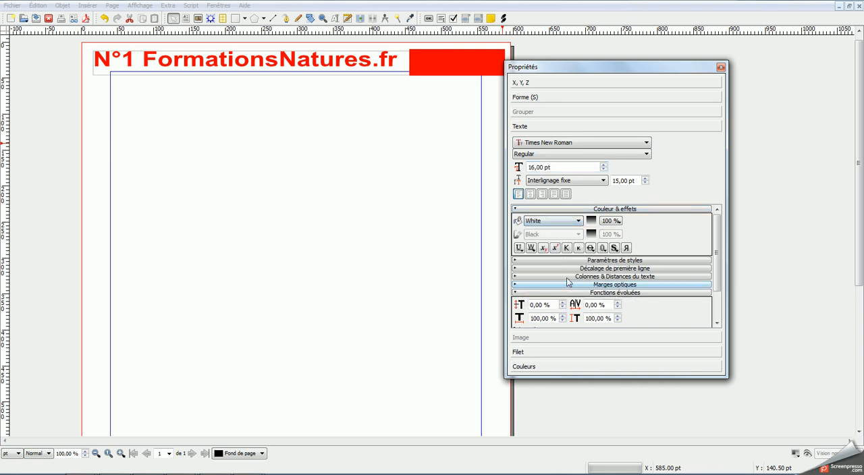
Step: Set the red frame's top text distance to 6 pt
left_click(619, 295)
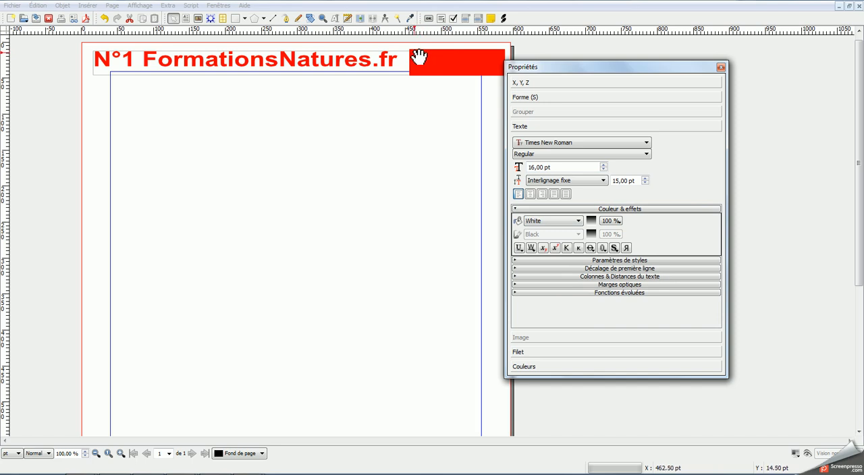
left_click(611, 278)
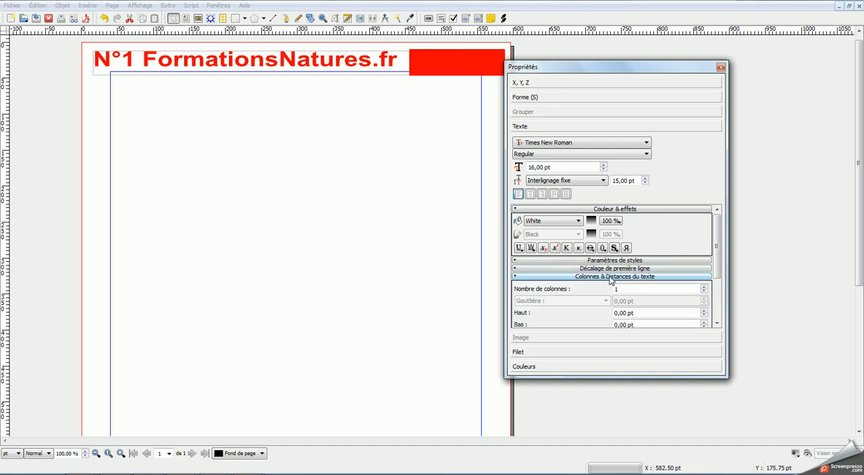
scroll(684, 253, "down", 3)
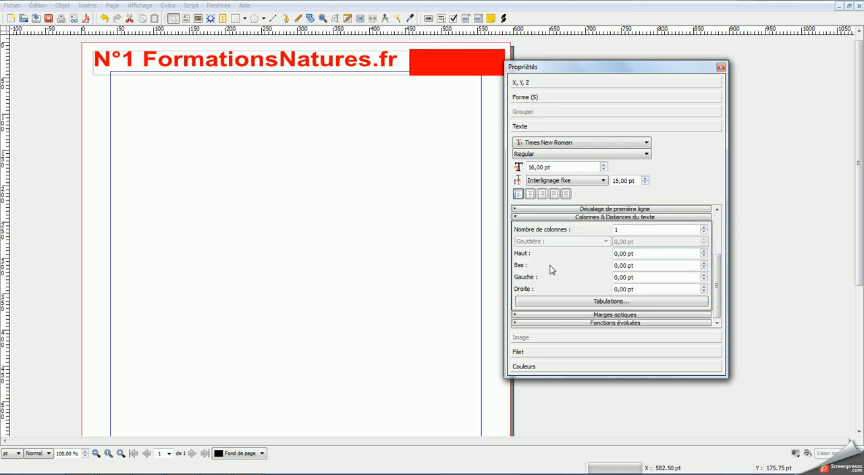
left_click(704, 251)
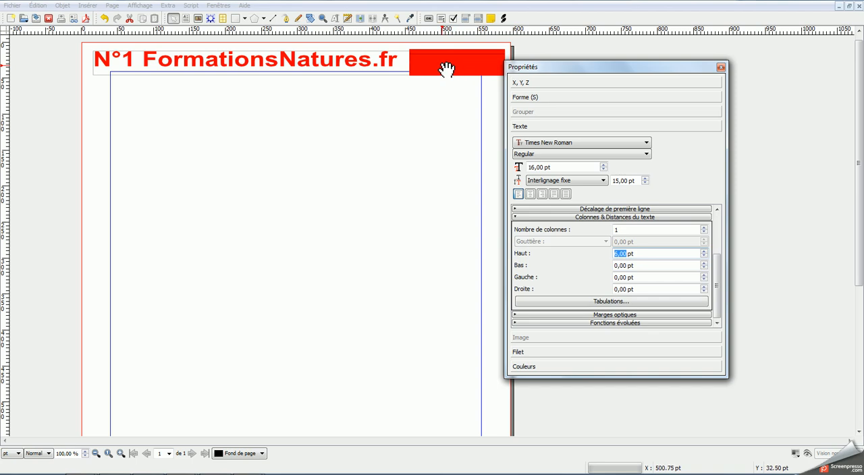
Step: Enter the date "Mercredi 1 janvier 2028" in the red text frame
double_click(440, 67)
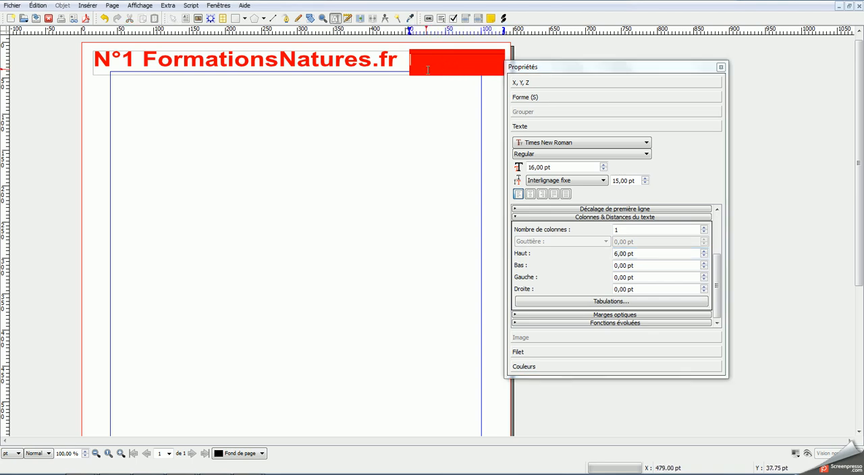
type("Mercredi 1 janvier")
key("Escape")
Step: Move the heading frame closer to the page's upper-left corner and place the red frame beside it at about X 434 pt, Y 3 pt
left_click(250, 66)
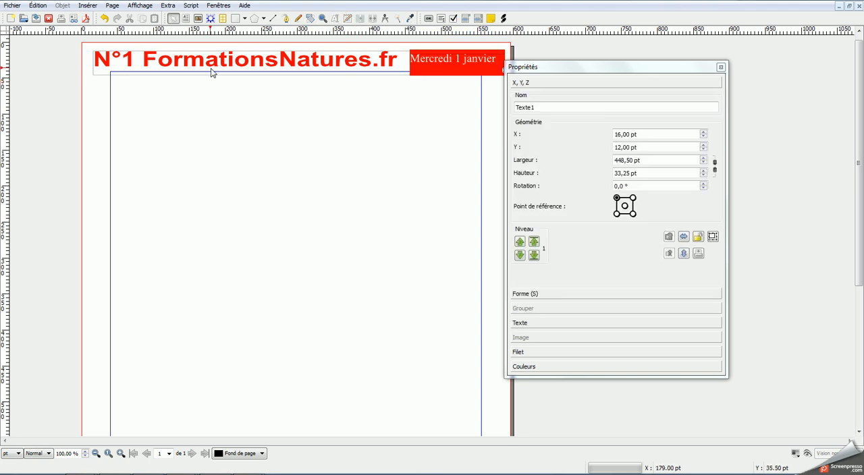
left_click_drag(250, 66, 243, 61)
left_click(426, 71)
left_click_drag(426, 71, 410, 67)
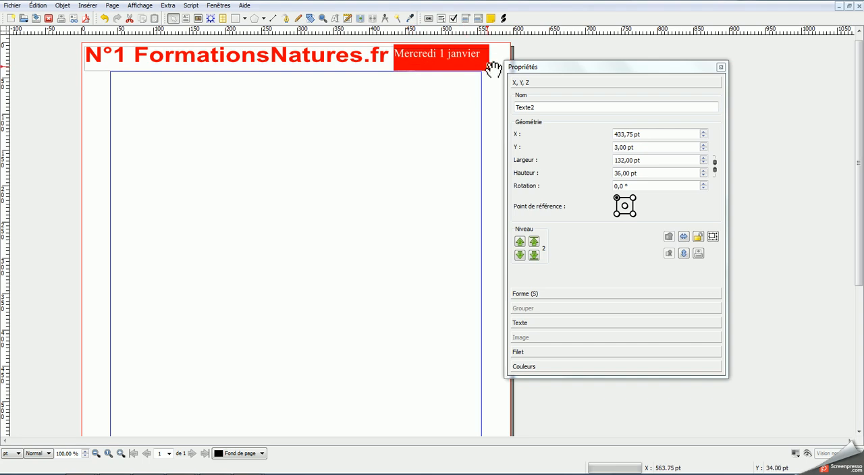
Step: Widen the red date frame to about 159 pt so it reaches nearly to the page's right edge, and deselect it
left_click_drag(489, 65, 531, 101)
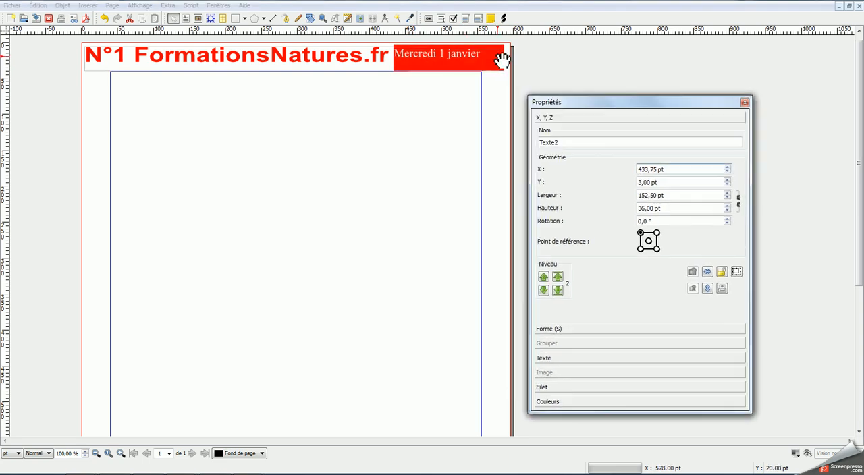
left_click_drag(504, 58, 509, 58)
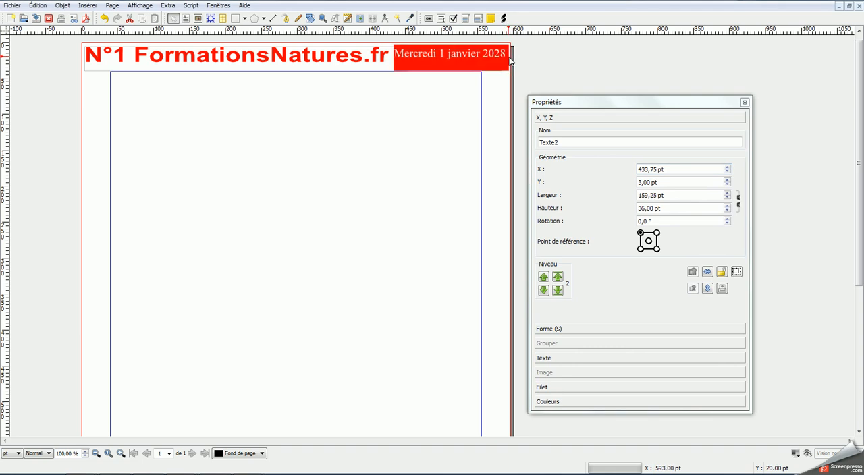
left_click(258, 145)
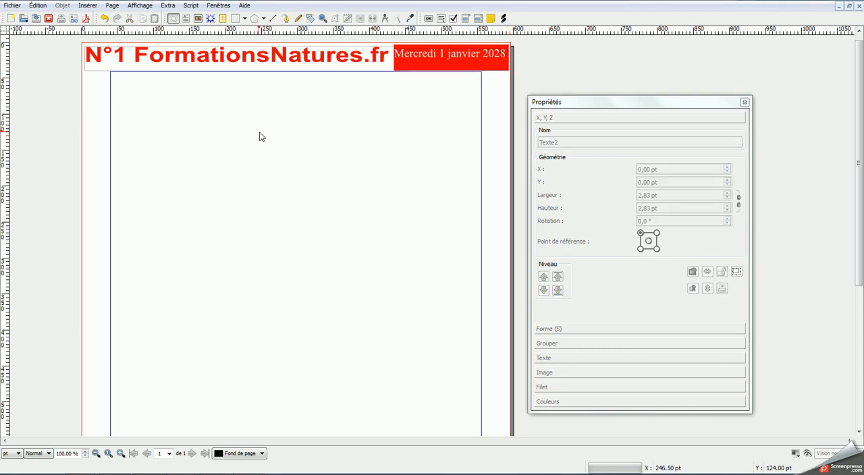